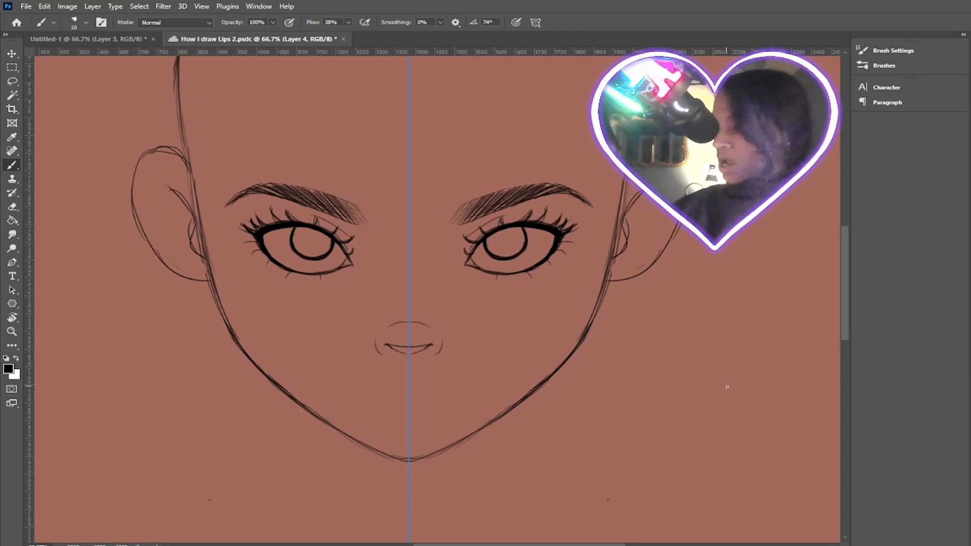
Sketch a symmetrical lip outline below the nose with an upper-lip arc, a mouth line ending in corner dots, and a lower-lip curve
key("ctrl+minus")
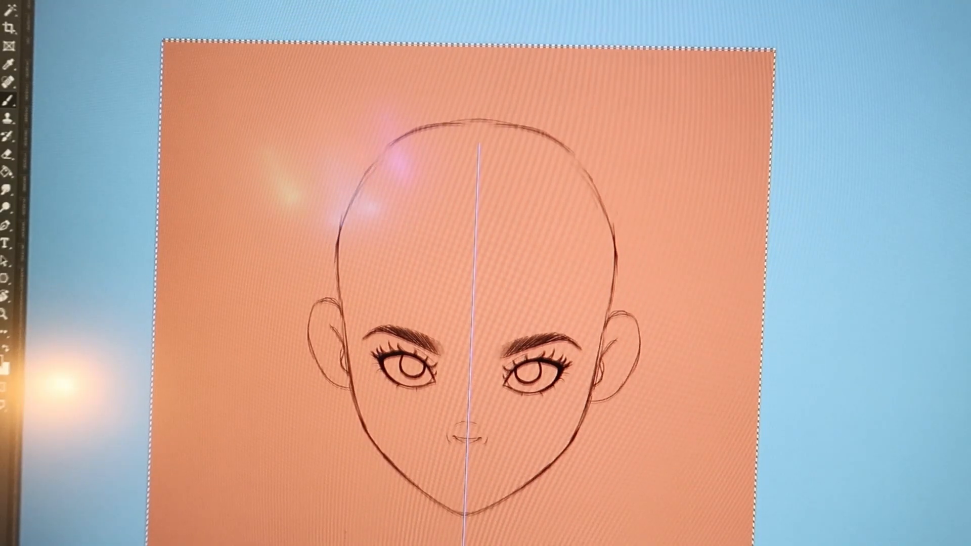
scroll(470, 283, "down", 3)
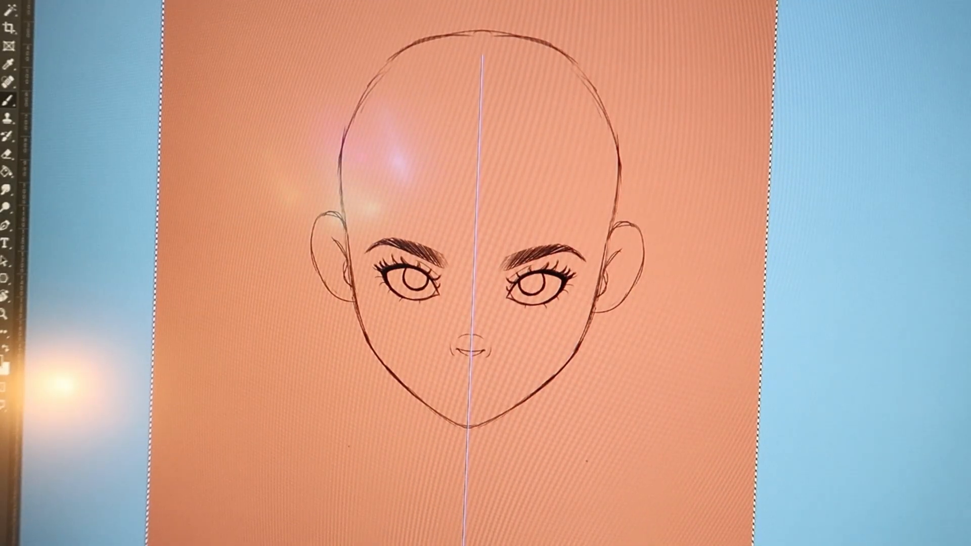
key("ctrl+plus")
key("ctrl+plus")
key("ctrl+plus")
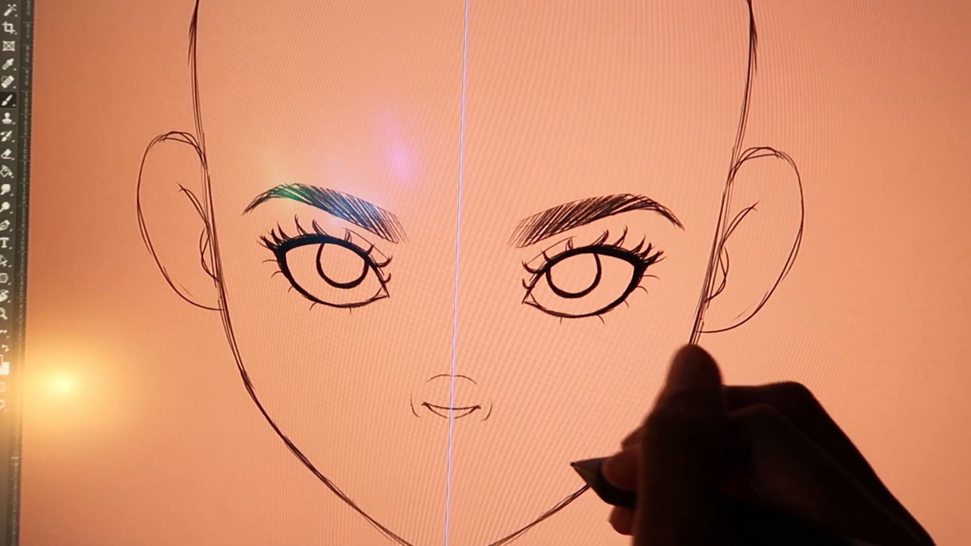
scroll(590, 495, "down", 3)
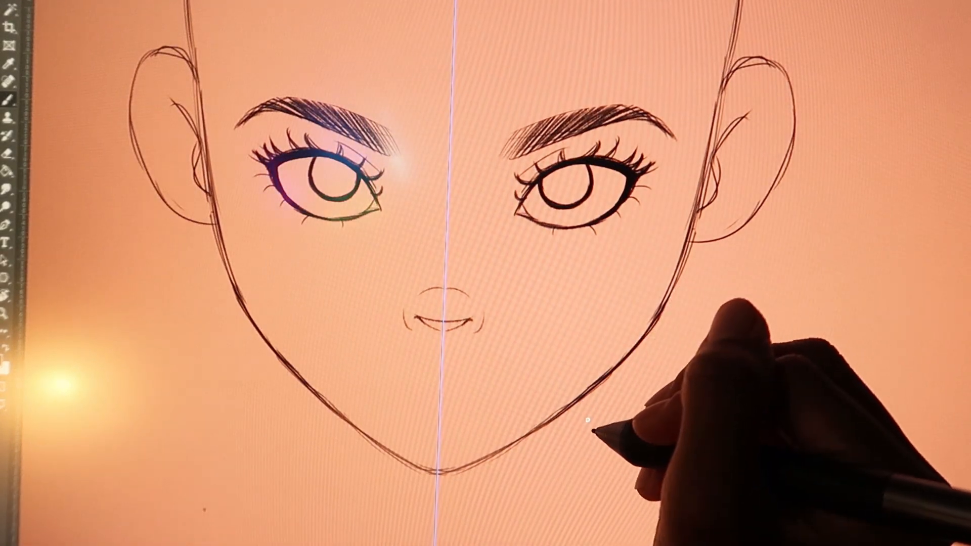
key("ctrl+plus")
left_click_drag(471, 459, 478, 413)
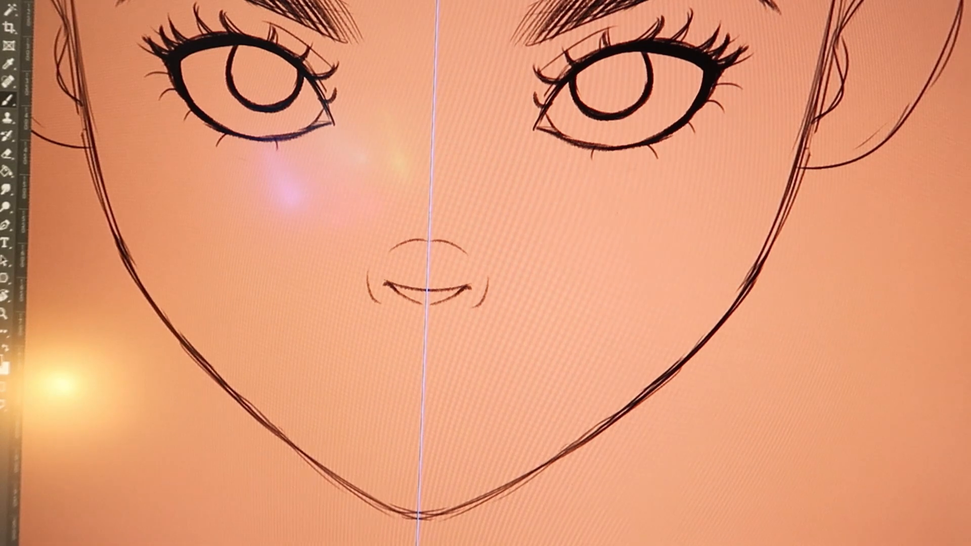
mouse_move(359, 374)
left_mouse_down()
mouse_move(400, 349)
mouse_move(490, 383)
left_mouse_up()
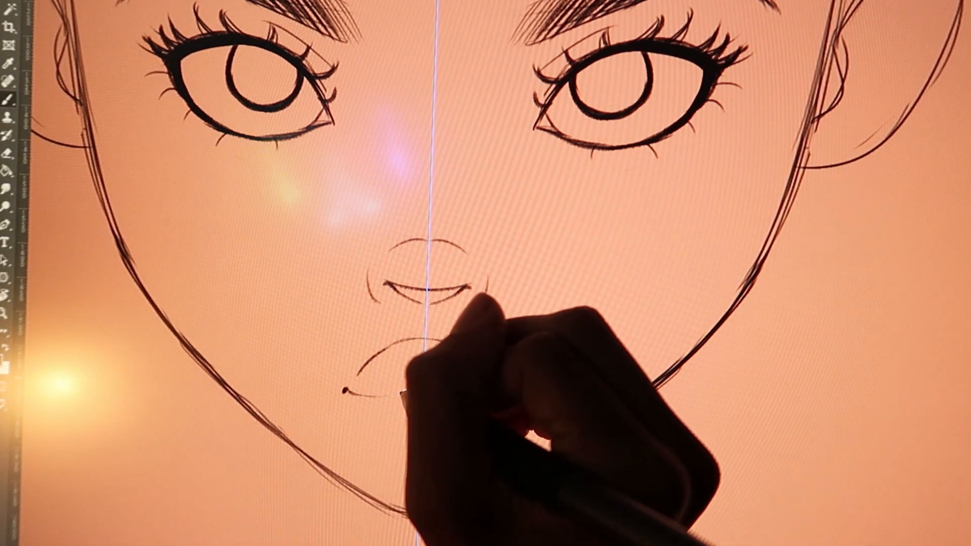
mouse_move(391, 395)
left_mouse_down()
mouse_move(415, 385)
mouse_move(500, 393)
left_mouse_up()
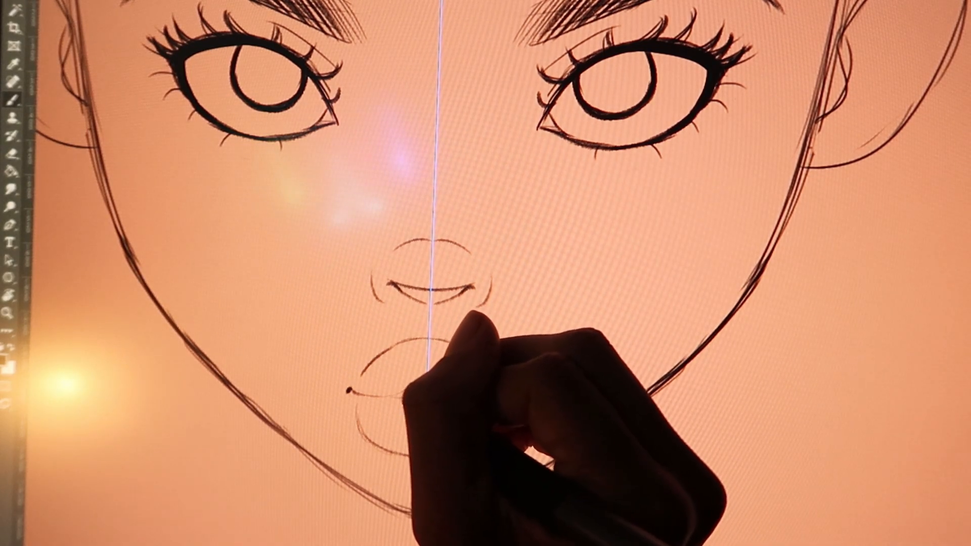
Sketch the small parted opening at the mouth's center and reinforce the side edges of the lower lip
mouse_move(408, 398)
left_mouse_down()
mouse_move(393, 415)
mouse_move(385, 401)
mouse_move(413, 388)
left_mouse_up()
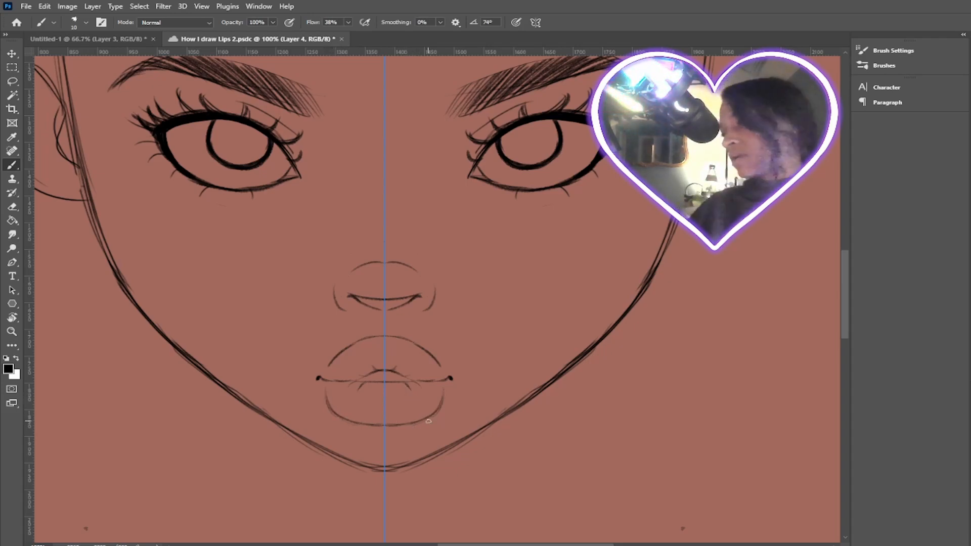
left_click_drag(444, 389, 439, 411)
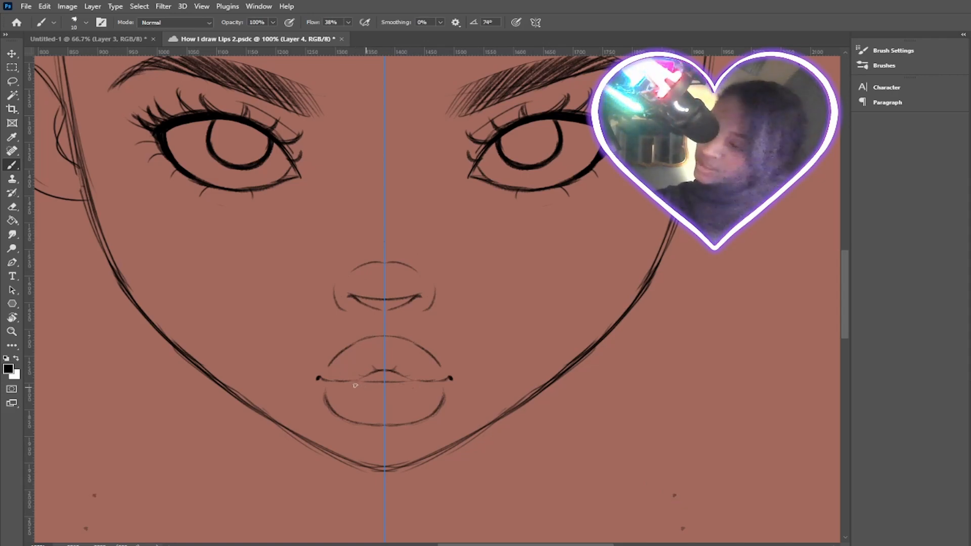
left_click_drag(356, 382, 375, 382)
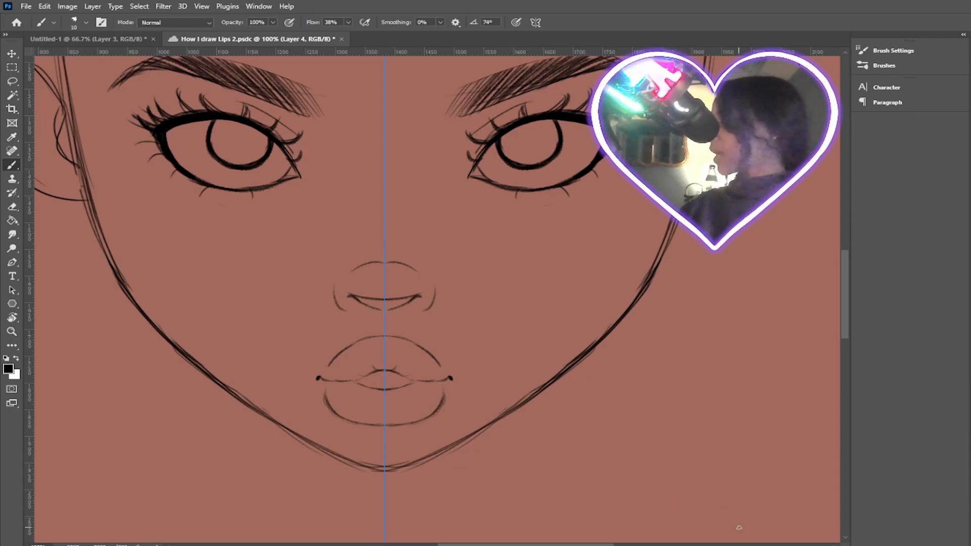
On a new layer, fill both lips with a muted mauve using a size 25 brush, leaving the mouth opening unpainted
left_click(956, 531)
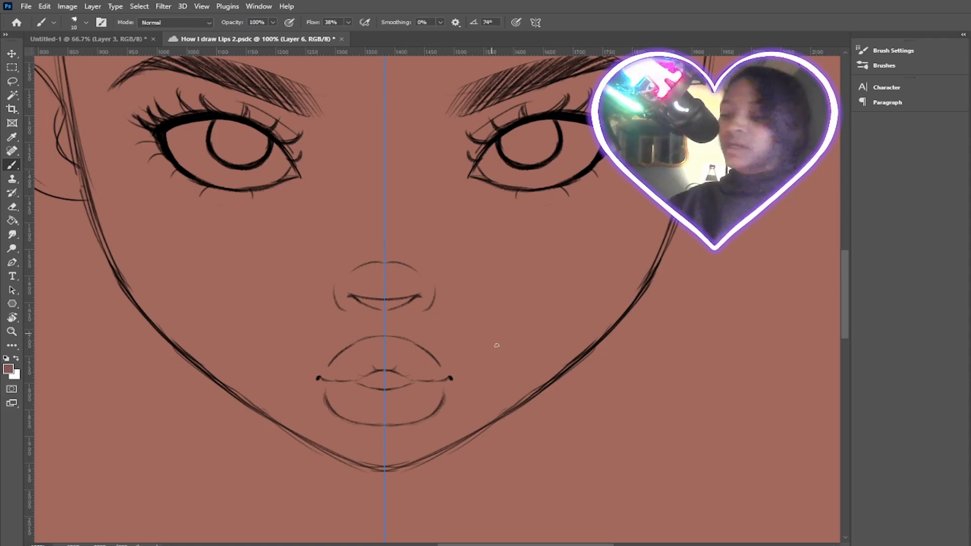
key("bracketright")
mouse_move(377, 354)
left_mouse_down()
mouse_move(343, 369)
mouse_move(385, 359)
mouse_move(361, 373)
mouse_move(384, 349)
mouse_move(336, 373)
mouse_move(336, 362)
mouse_move(341, 377)
mouse_move(373, 344)
mouse_move(352, 352)
mouse_move(392, 343)
mouse_move(358, 347)
mouse_move(399, 359)
mouse_move(347, 411)
mouse_move(362, 416)
mouse_move(381, 398)
mouse_move(342, 386)
left_mouse_up()
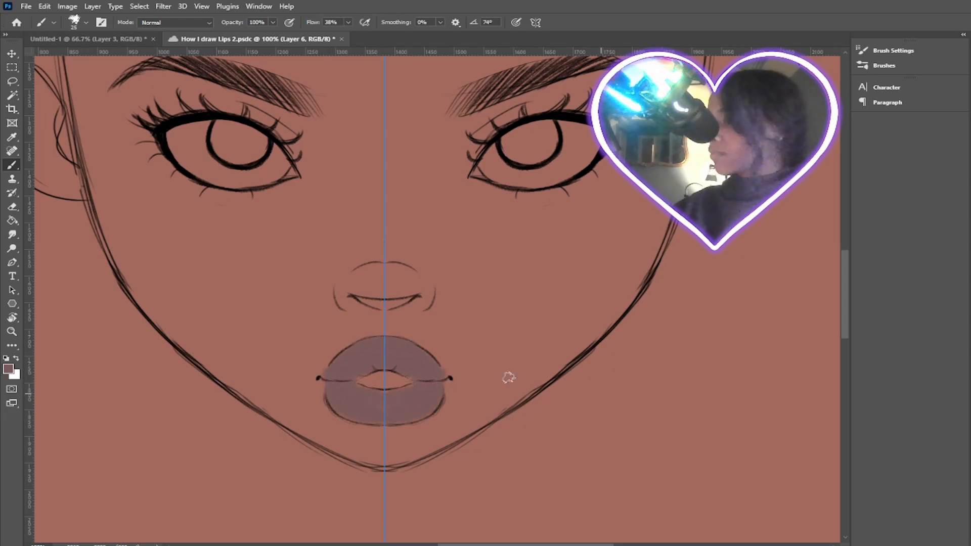
Shade along the mouth line and around the opening in dark brown, adding small creases with the brush reduced to size 10
mouse_move(329, 377)
left_mouse_down()
mouse_move(394, 366)
mouse_move(354, 381)
mouse_move(368, 386)
mouse_move(338, 381)
left_mouse_up()
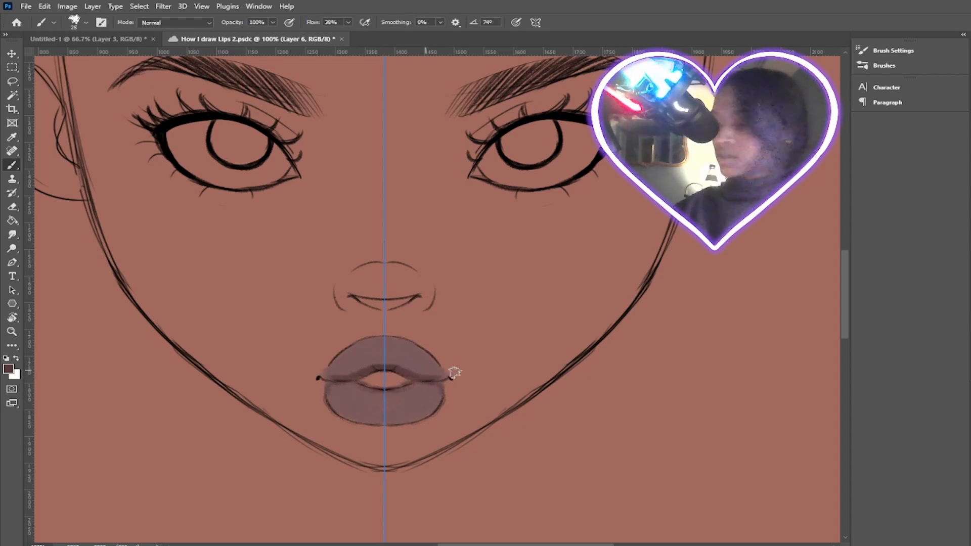
left_click_drag(409, 386, 422, 382)
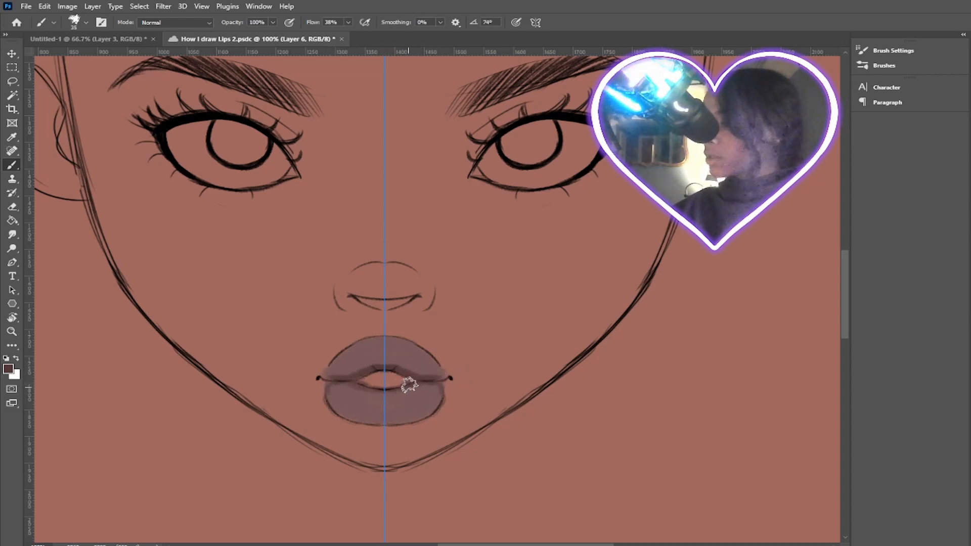
key("bracketleft")
key("bracketleft")
key("bracketleft")
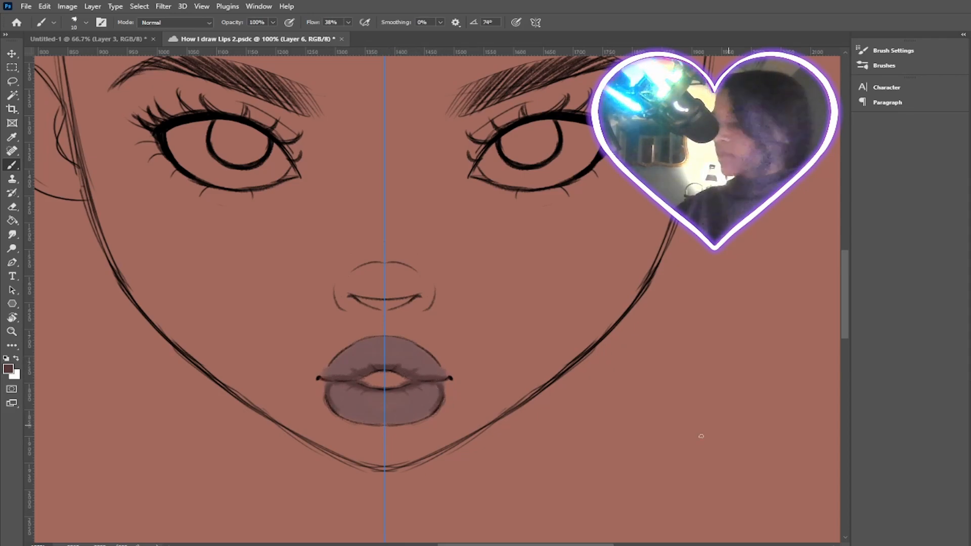
Paint mirrored soft pink highlights on the upper and lower lips, then turn off paint symmetry
left_click(407, 410, "alt")
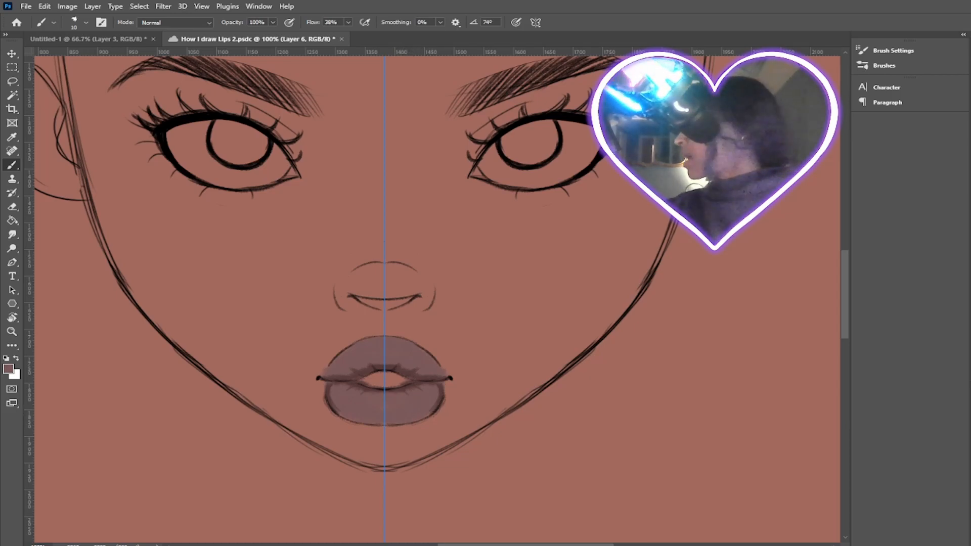
left_click_drag(398, 346, 423, 357)
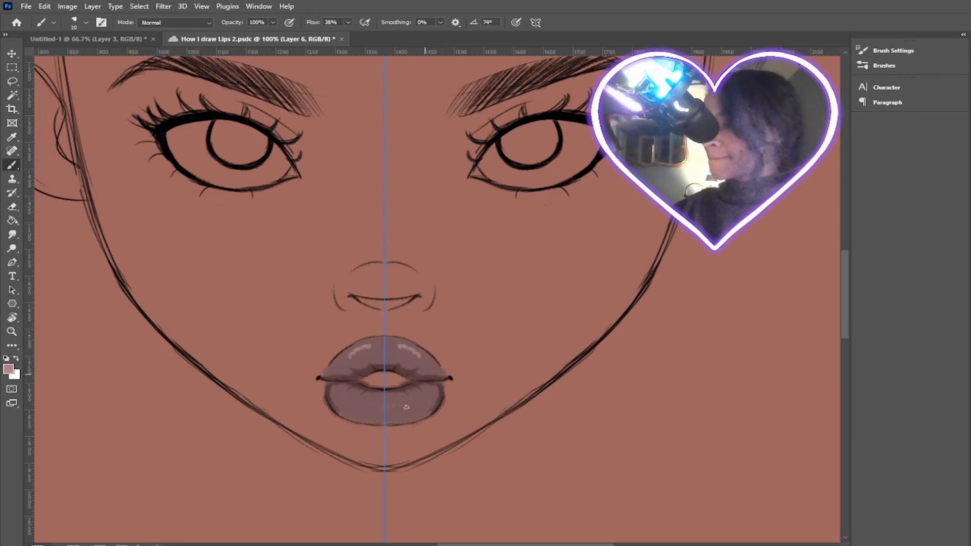
mouse_move(362, 416)
left_mouse_down()
mouse_move(374, 416)
mouse_move(347, 409)
left_mouse_up()
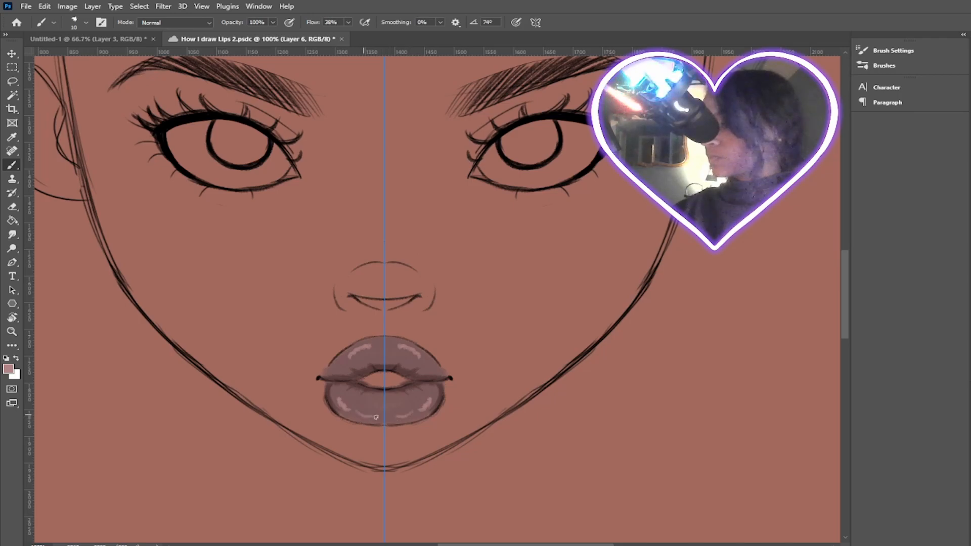
left_click(539, 25)
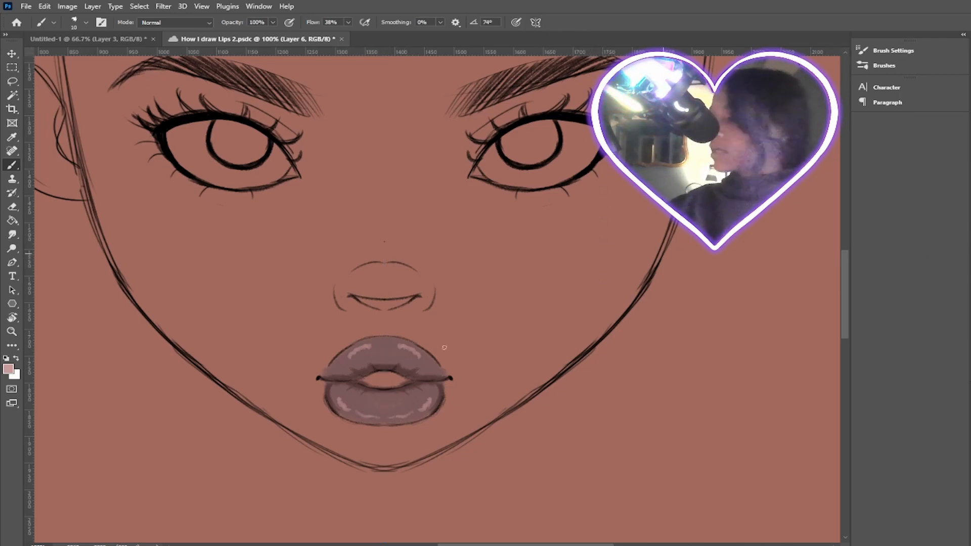
Add brighter pale pink glossy highlights over the existing highlights on the upper and lower lips
left_click(428, 403, "alt")
left_click_drag(400, 347, 429, 361)
left_click(391, 346)
left_click_drag(432, 398, 425, 409)
mouse_move(417, 415)
left_mouse_down()
mouse_move(382, 418)
mouse_move(395, 418)
left_mouse_up()
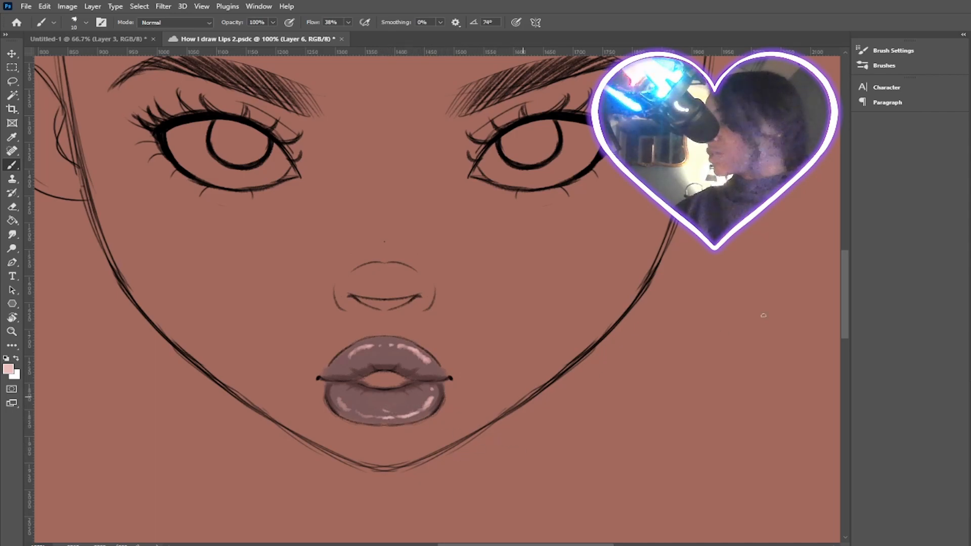
Cover the highlights on the left half of the lips with the sampled mauve lip color, keeping the shine on the right
left_click(368, 394, "alt")
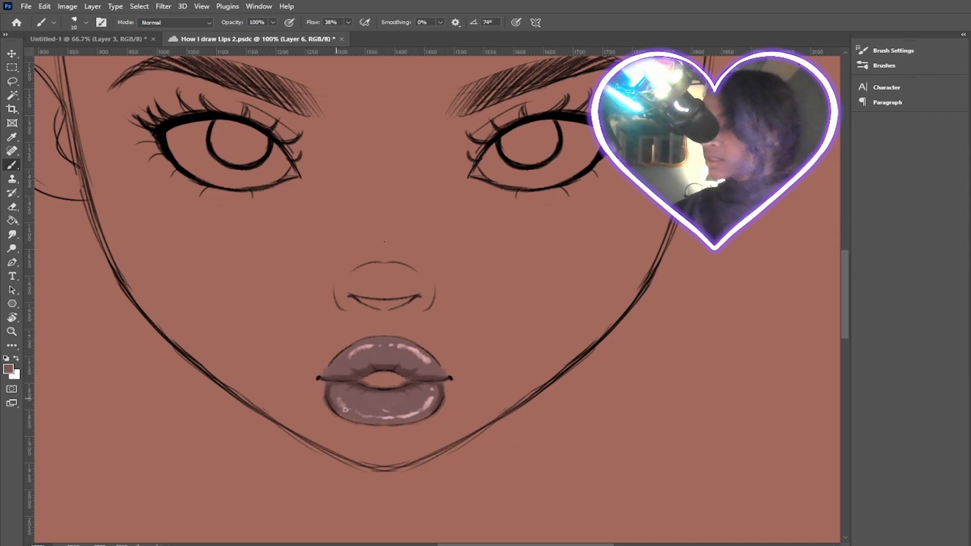
left_click_drag(358, 415, 381, 415)
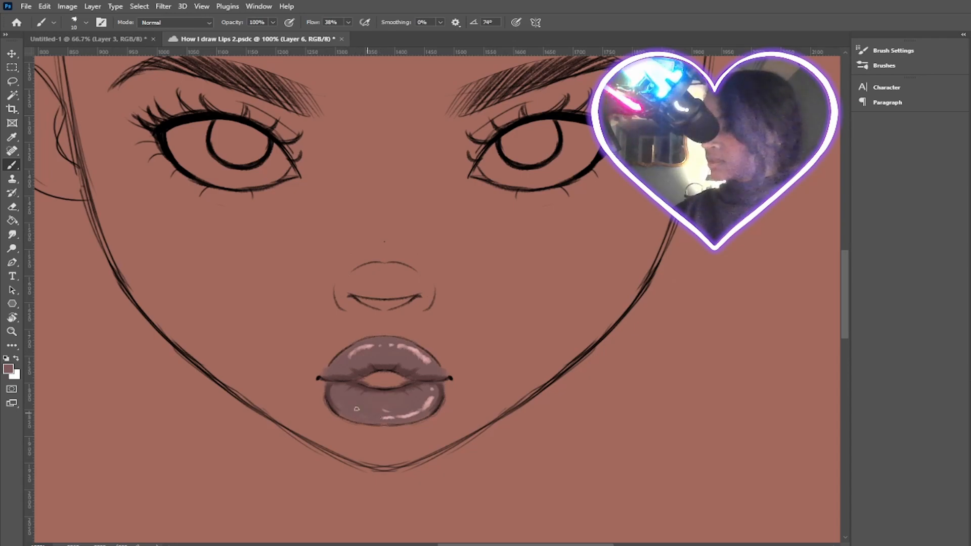
mouse_move(348, 358)
left_mouse_down()
mouse_move(361, 353)
mouse_move(350, 352)
left_mouse_up()
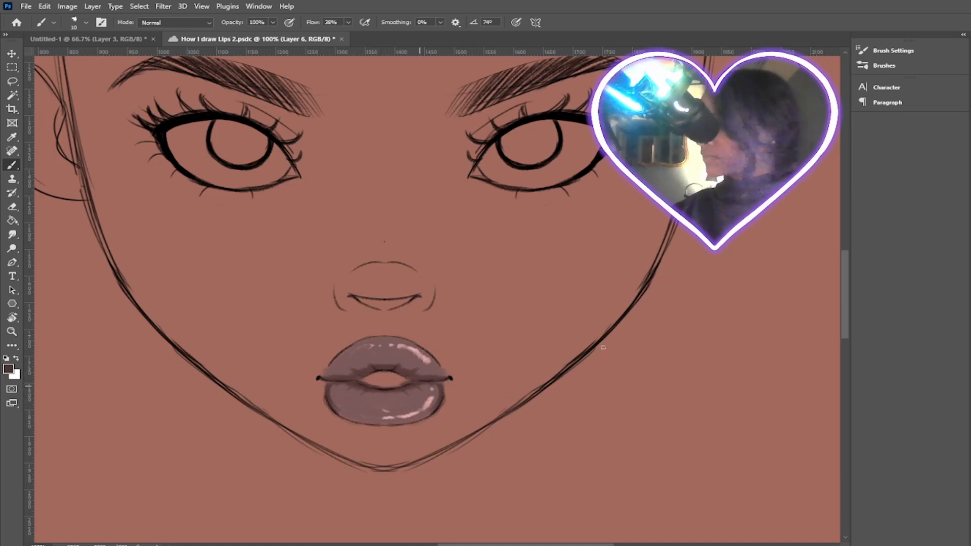
Deepen the mouth line and the lower lip's left edge with dark brown
left_click_drag(327, 382, 323, 393)
left_click_drag(408, 380, 443, 379)
key("ctrl+comma")
key("ctrl+comma")
Paint white teeth in the mouth opening and fill the gap beneath them with black
mouse_move(369, 379)
left_mouse_down()
mouse_move(402, 376)
mouse_move(377, 381)
left_mouse_up()
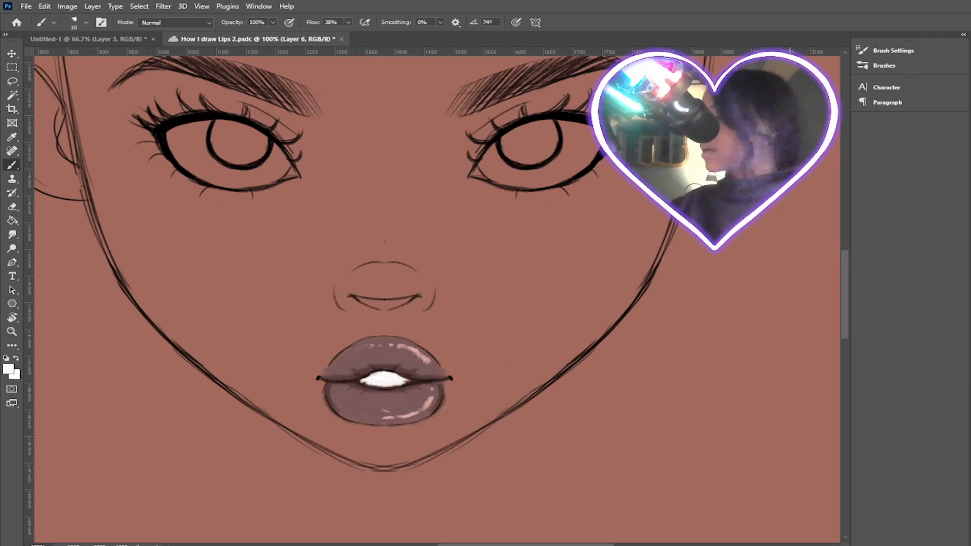
key("d")
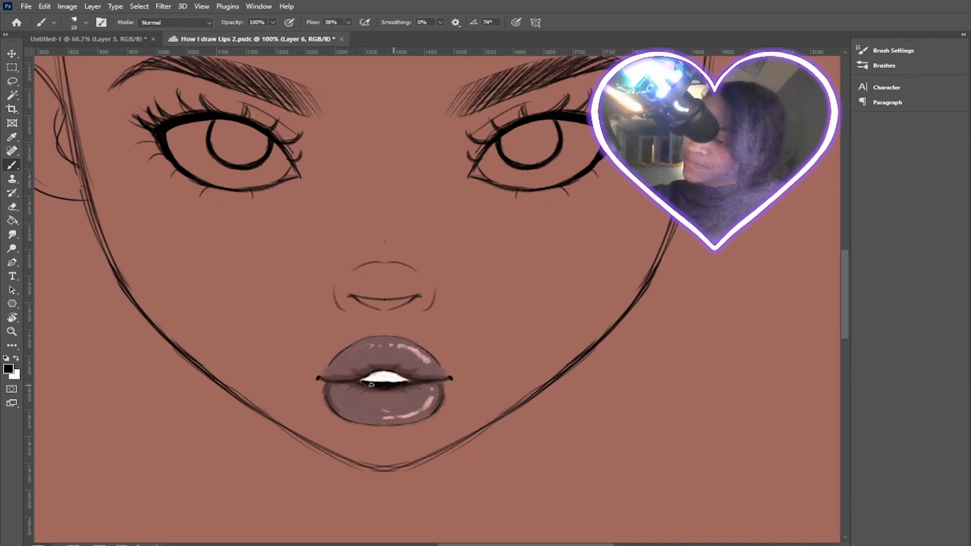
left_click_drag(366, 382, 403, 381)
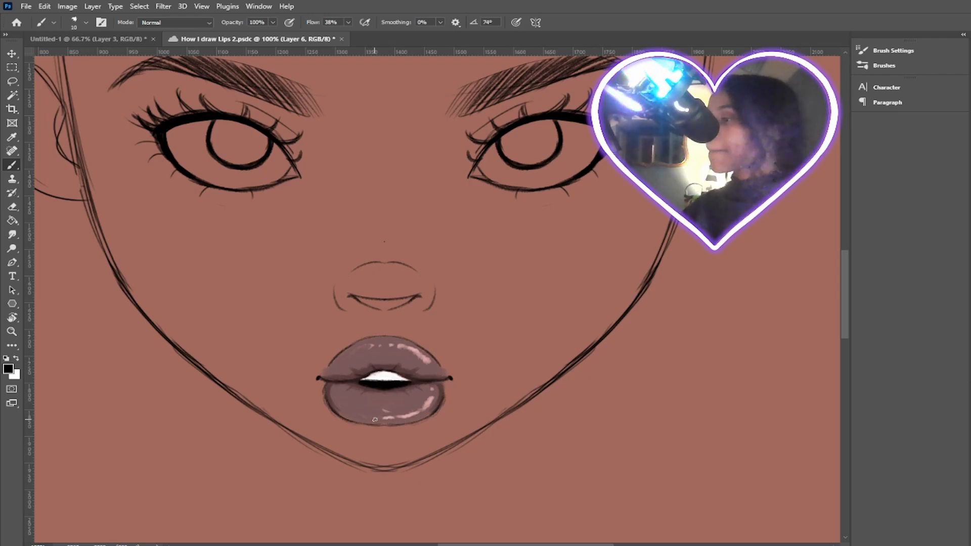
Paint a light peach highlight along the top edge of the upper lip
left_click(474, 338, "alt")
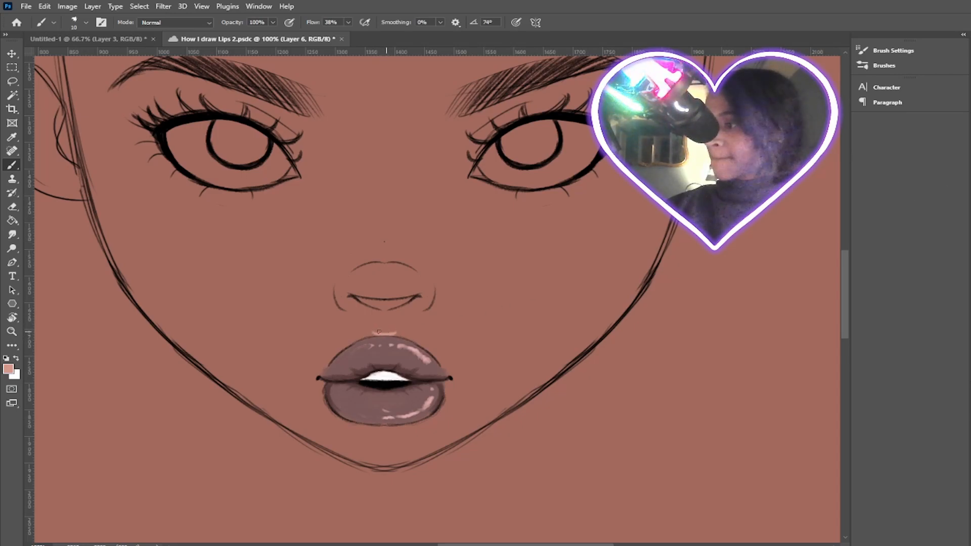
left_click(386, 333, "alt")
left_click_drag(397, 334, 429, 354)
left_click_drag(353, 341, 374, 334)
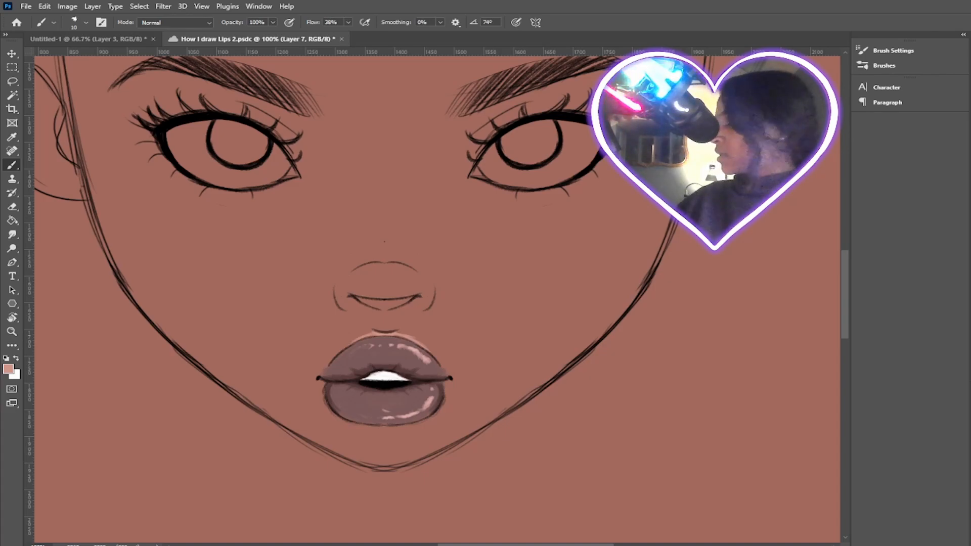
key("bracketright")
key("bracketright")
key("bracketright")
key("bracketright")
left_click_drag(352, 422, 421, 421)
key("ctrl+z")
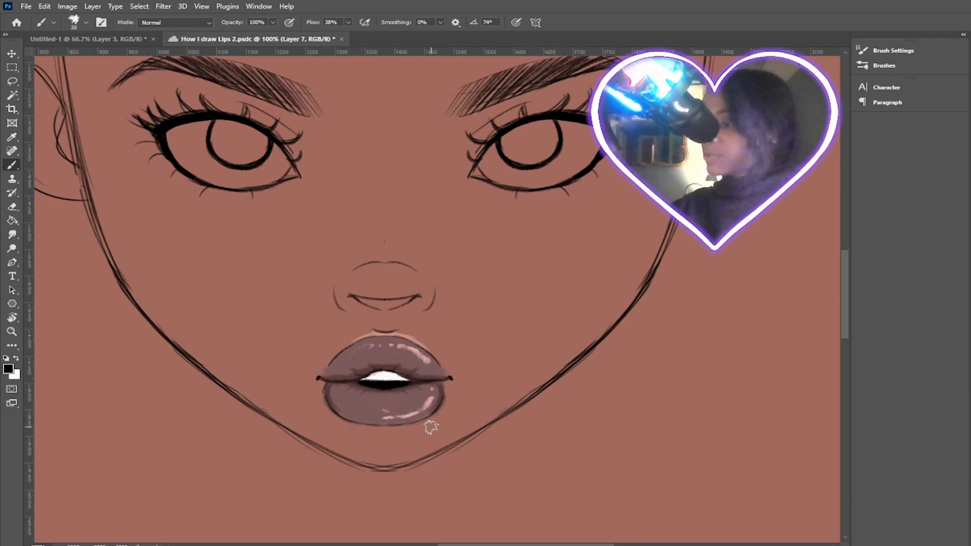
Using a round brush in black, paint a shadow beneath the lower lip and darken both mouth corners
left_click(146, 154)
mouse_move(351, 421)
left_mouse_down()
mouse_move(449, 400)
mouse_move(418, 419)
left_mouse_up()
left_click_drag(440, 380, 451, 378)
left_click_drag(319, 378, 326, 380)
left_click_drag(444, 380, 451, 378)
Reduce the brush to size 7 and redraw the line between the lips in black, out toward the corners
key("bracketleft")
key("bracketleft")
key("bracketleft")
key("bracketleft")
key("bracketleft")
key("bracketleft")
key("bracketleft")
mouse_move(358, 382)
left_mouse_down()
mouse_move(386, 371)
mouse_move(418, 380)
left_mouse_up()
left_click_drag(366, 381, 328, 380)
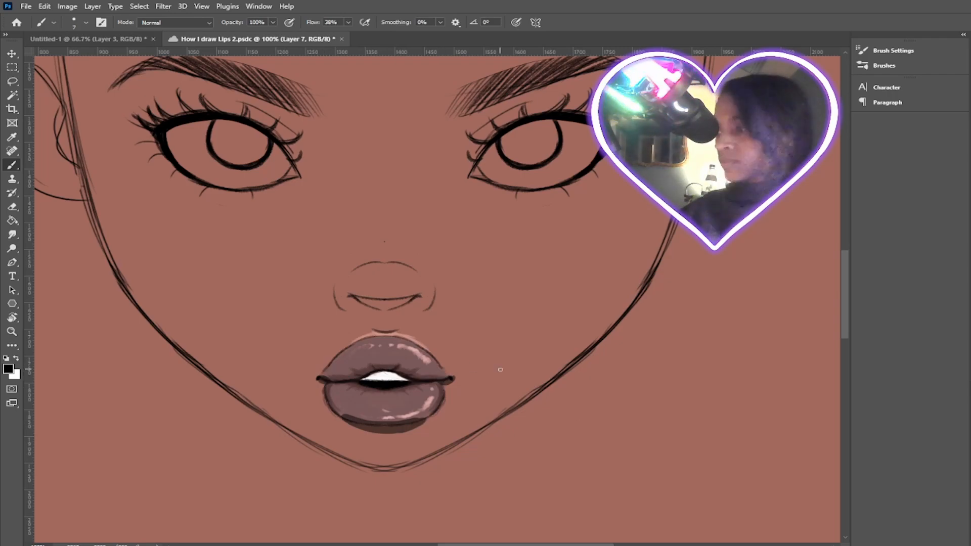
key("bracketright")
key("bracketright")
key("bracketright")
key("bracketright")
key("bracketright")
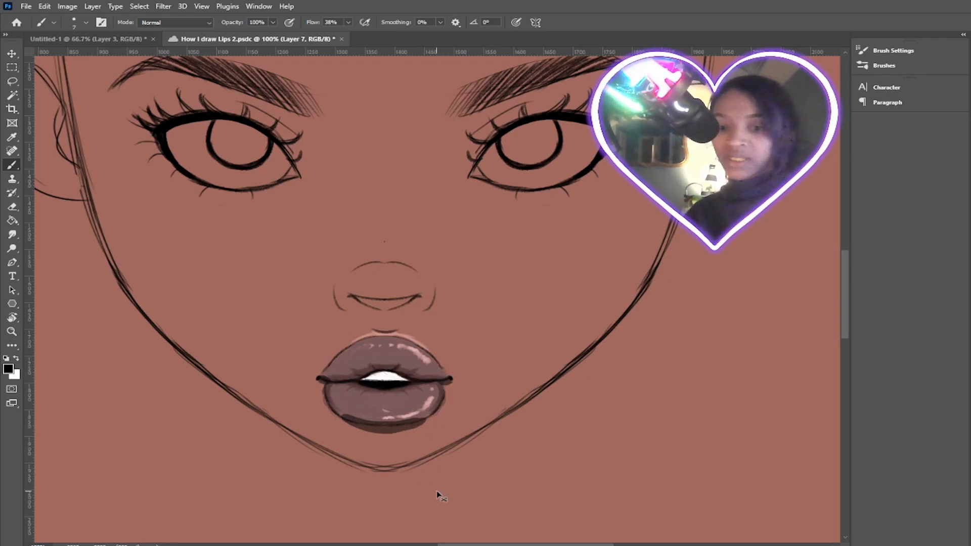
key("ctrl+minus")
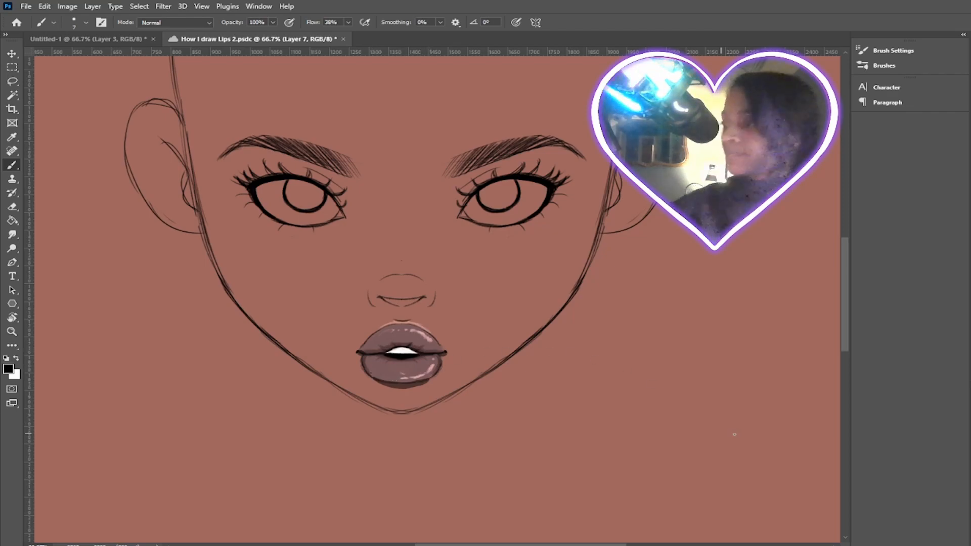
key("ctrl+minus")
key("ctrl+minus")
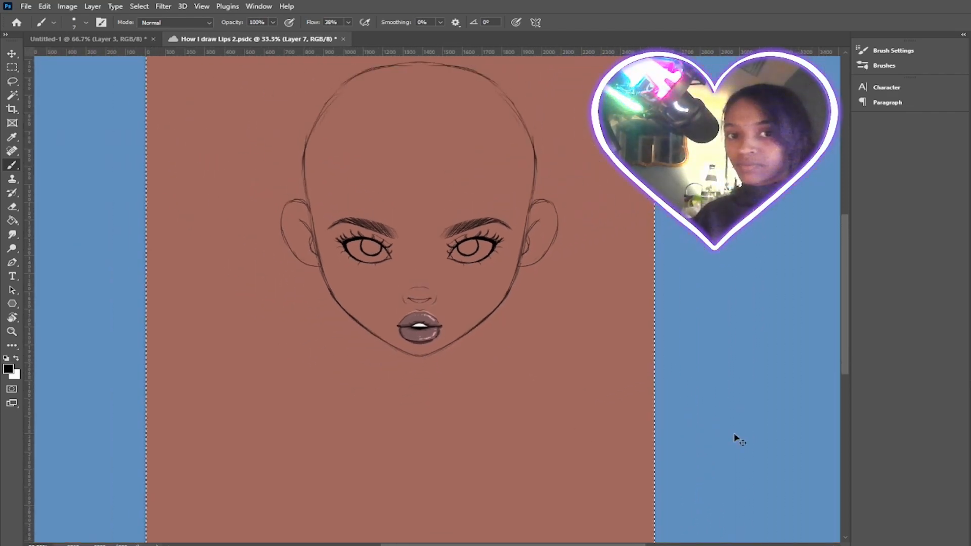
key("ctrl+plus")
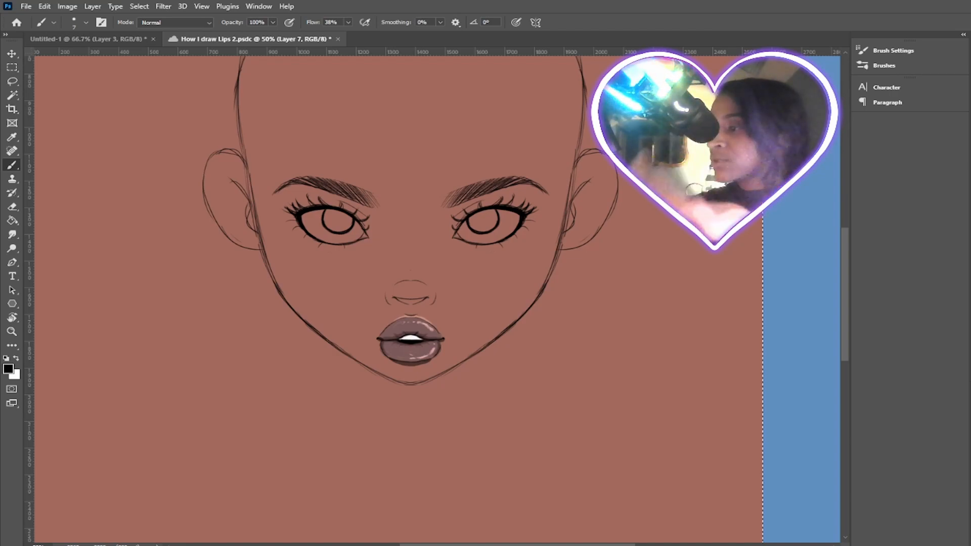
key("Delete")
key("ctrl+z")
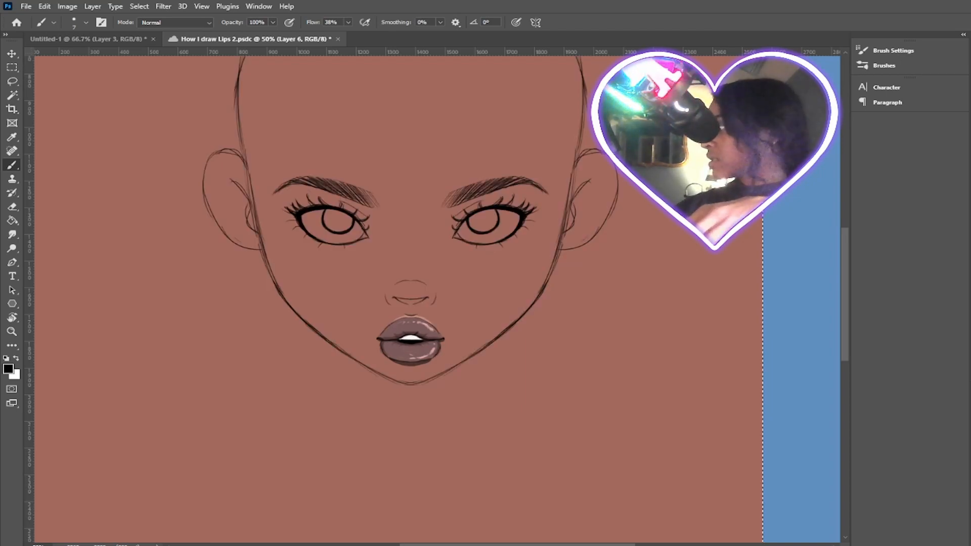
Lasso around the lips and scale them up to about 118.7%, keeping them centred beneath the nose
key("Delete")
key("ctrl+z")
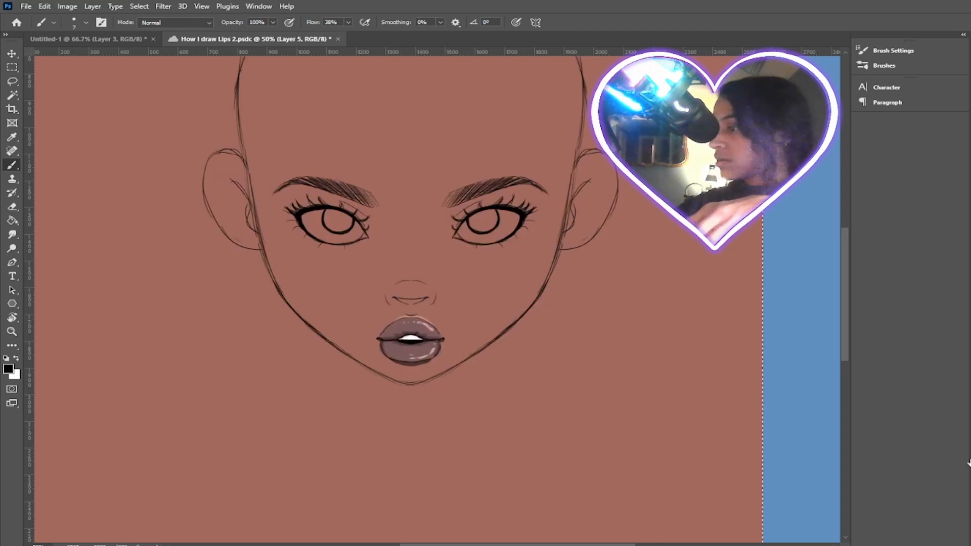
left_click(12, 81)
mouse_move(386, 318)
left_mouse_down()
mouse_move(366, 331)
mouse_move(383, 365)
mouse_move(427, 371)
mouse_move(453, 352)
mouse_move(448, 321)
mouse_move(408, 311)
mouse_move(383, 323)
left_mouse_up()
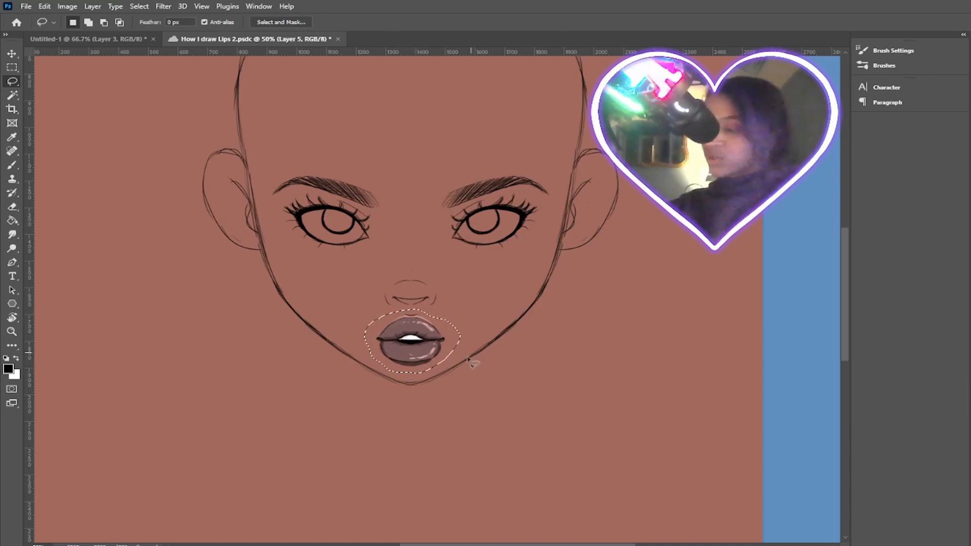
key("ctrl+t")
left_click_drag(460, 373, 480, 383)
left_click_drag(442, 354, 433, 349)
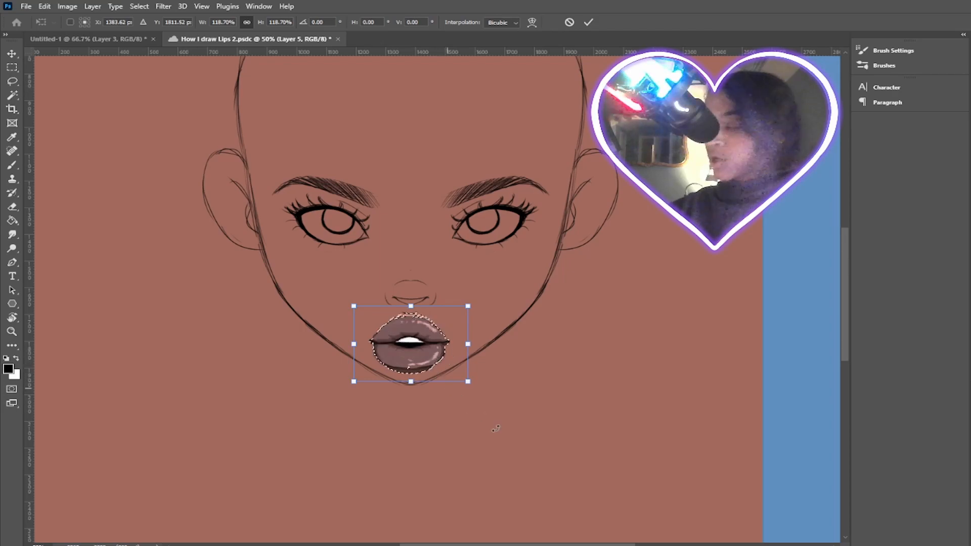
key("Return")
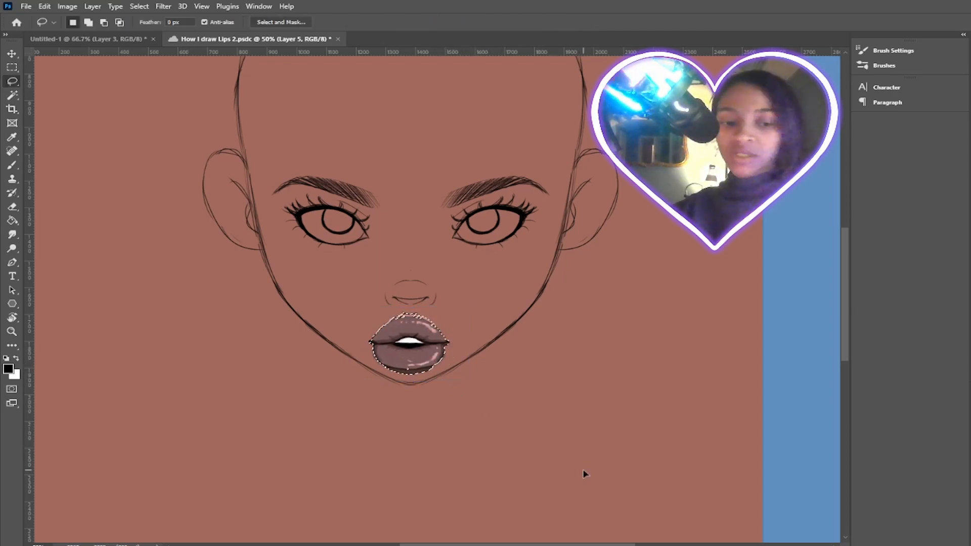
key("ctrl+a")
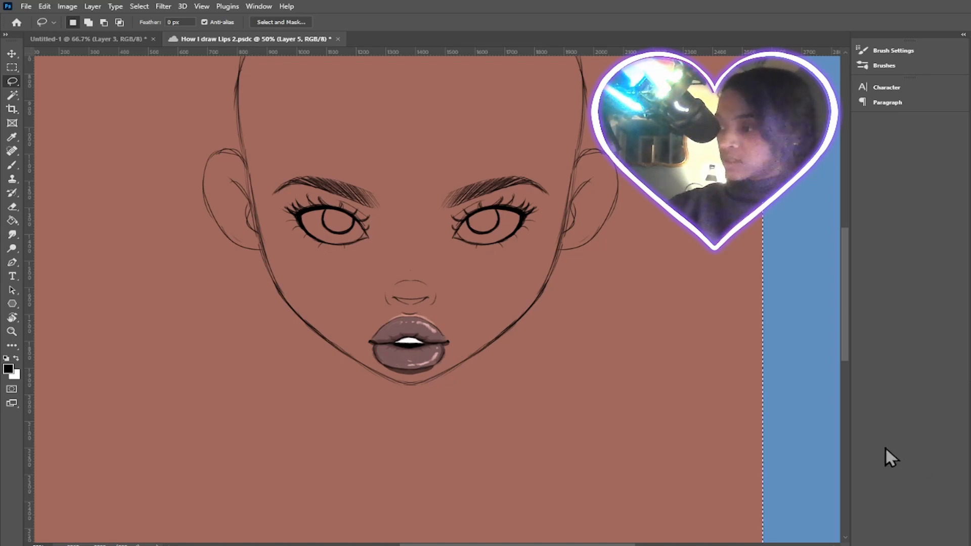
Turn on vertical paint symmetry for the brush and place its axis on the face's centre line
key("b")
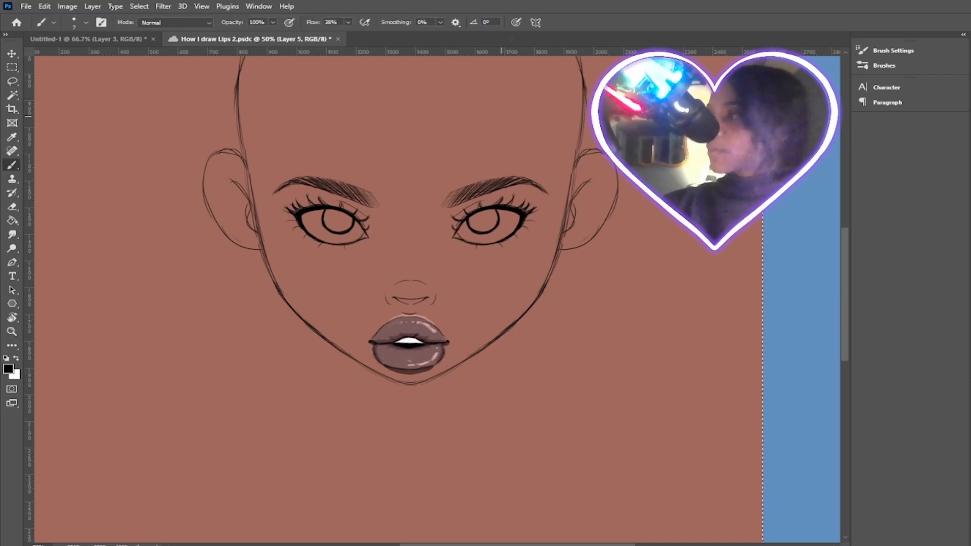
left_click(534, 26)
left_click(576, 63)
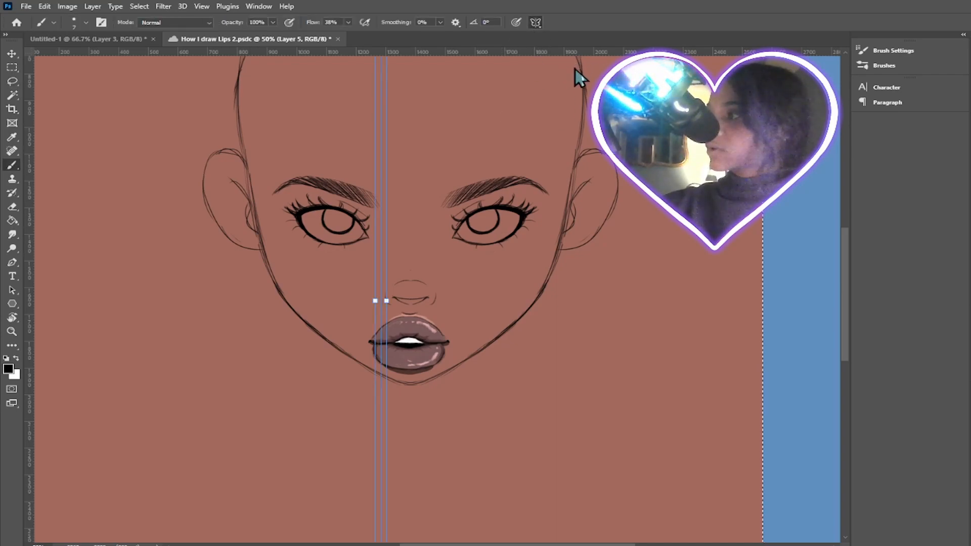
left_click_drag(381, 287, 413, 290)
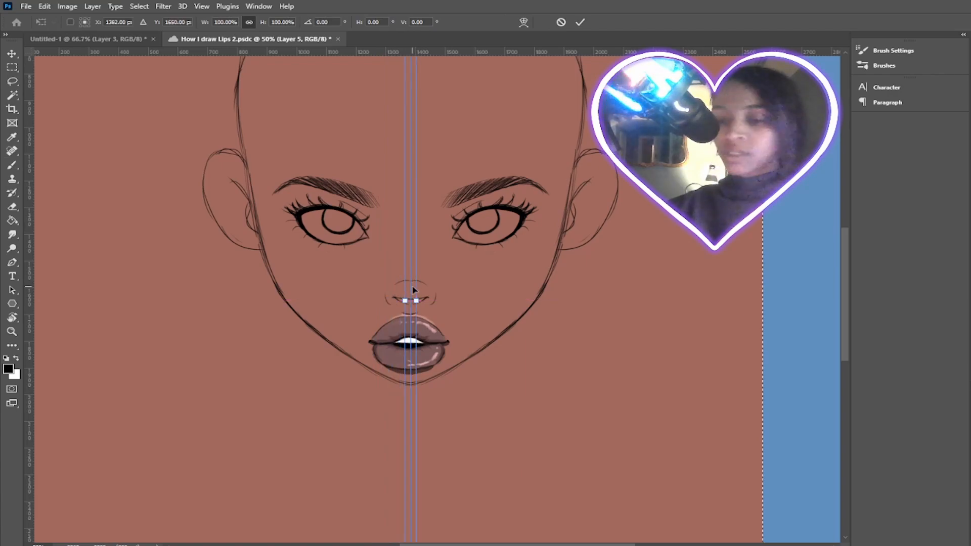
key("Return")
Redraw the chin lower and rounder with mirrored black strokes and refine the jawline on both sides
mouse_move(390, 376)
left_mouse_down()
mouse_move(329, 351)
mouse_move(404, 399)
left_mouse_up()
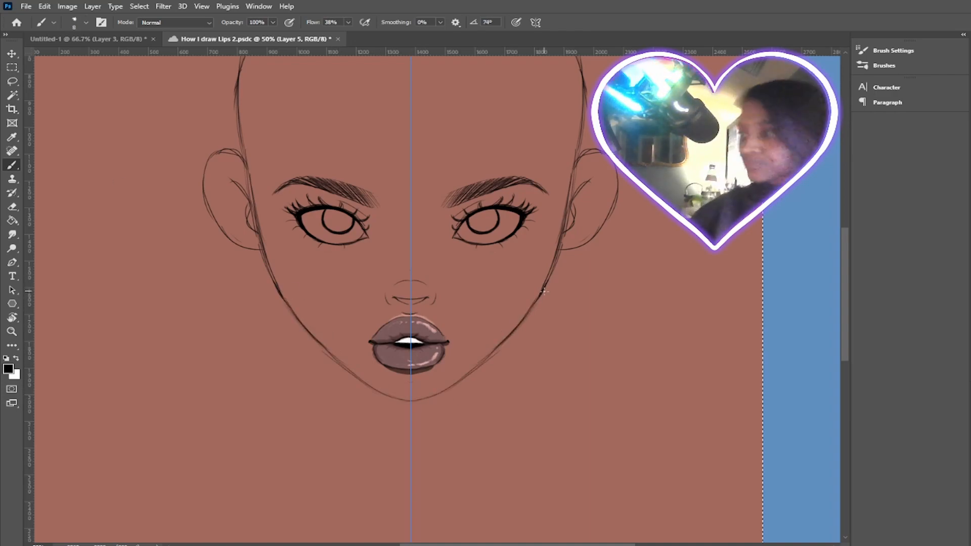
left_click_drag(278, 295, 349, 375)
left_click_drag(306, 334, 340, 370)
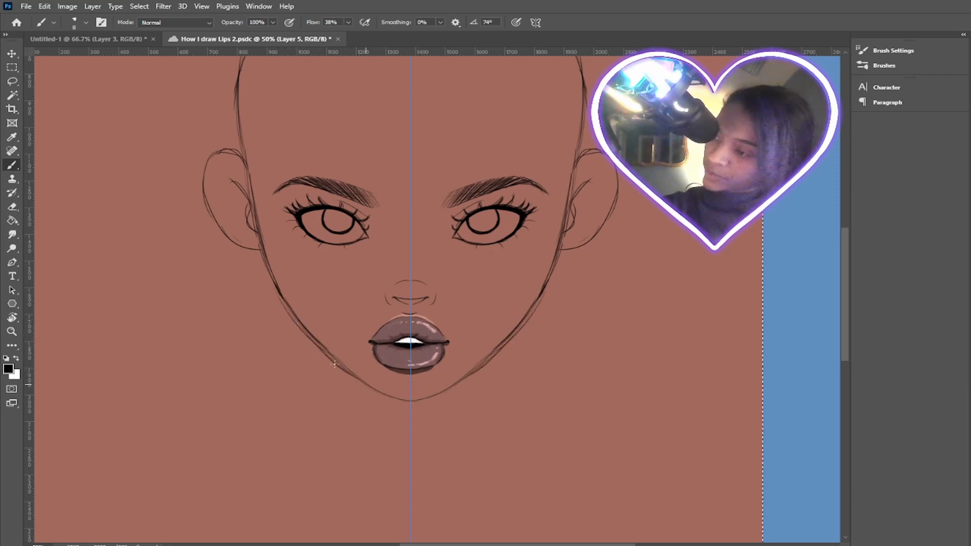
key("ctrl+z")
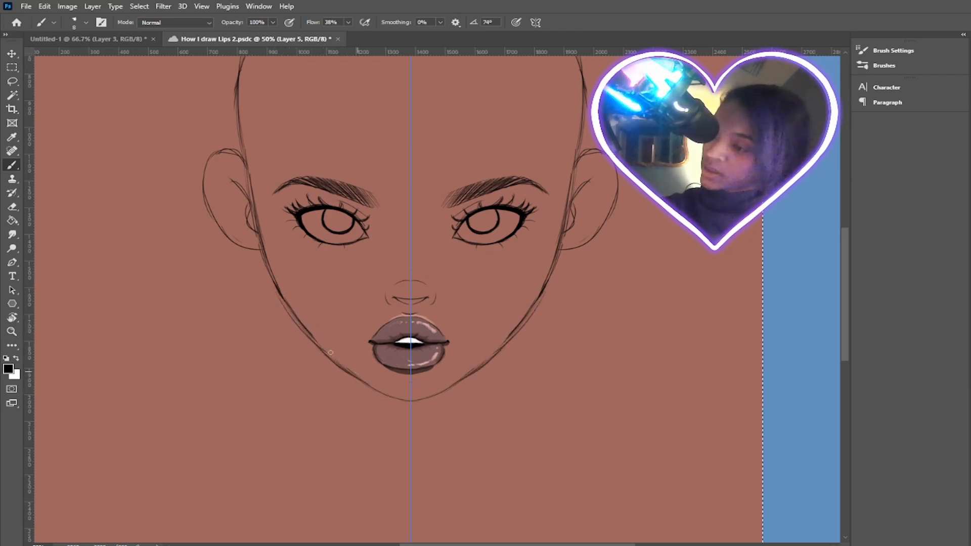
key("ctrl+z")
key("ctrl+z")
key("ctrl+z")
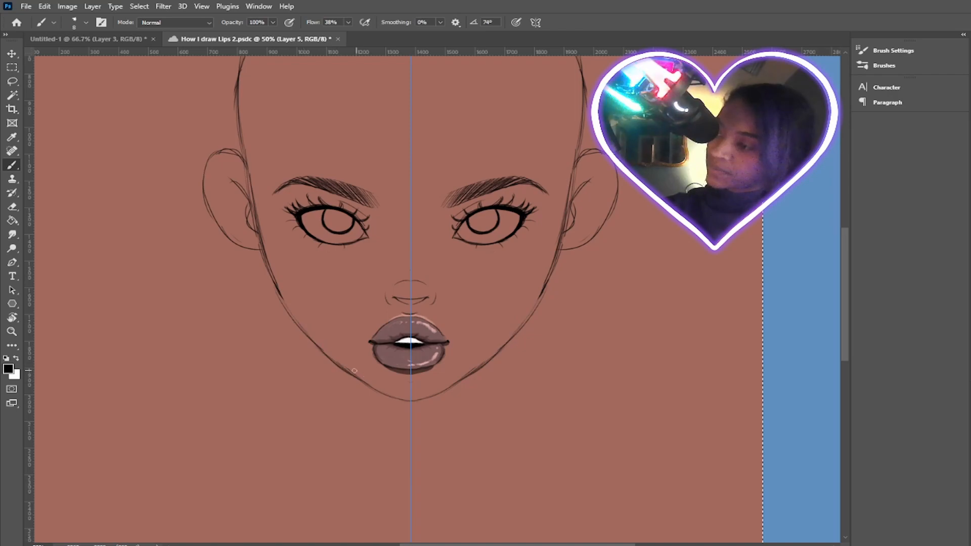
key("ctrl+z")
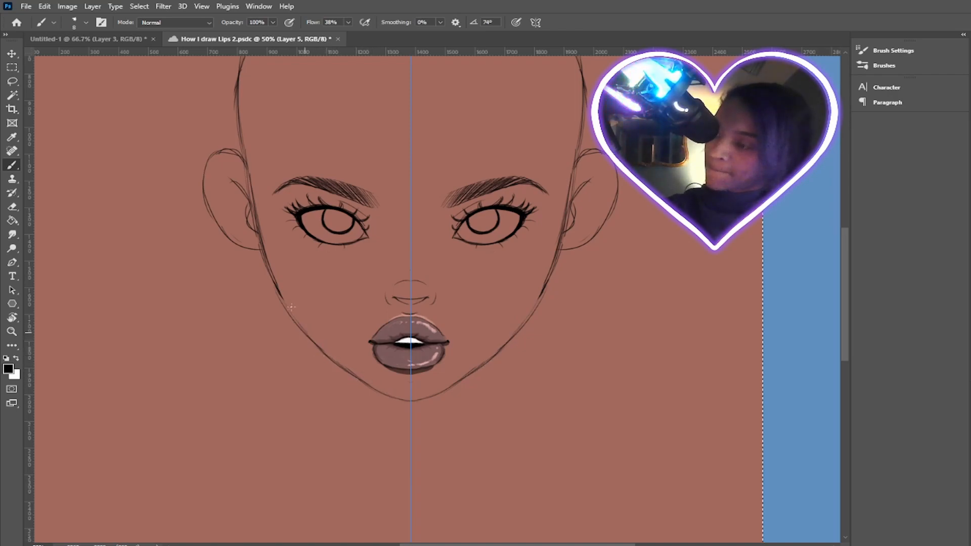
left_click_drag(297, 321, 312, 343)
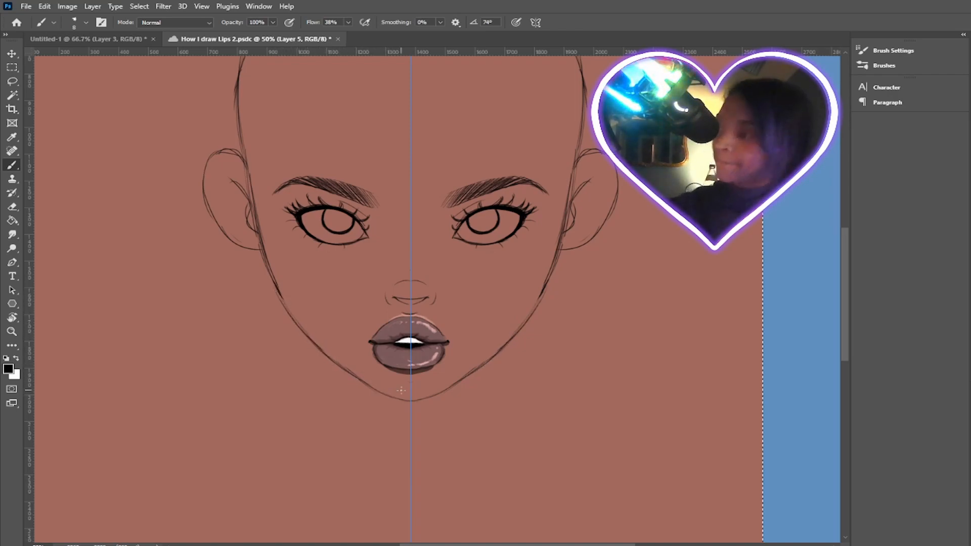
Sketch a mirrored wavy hair outline from the top of the head down past the chin on both sides
key("ctrl+minus")
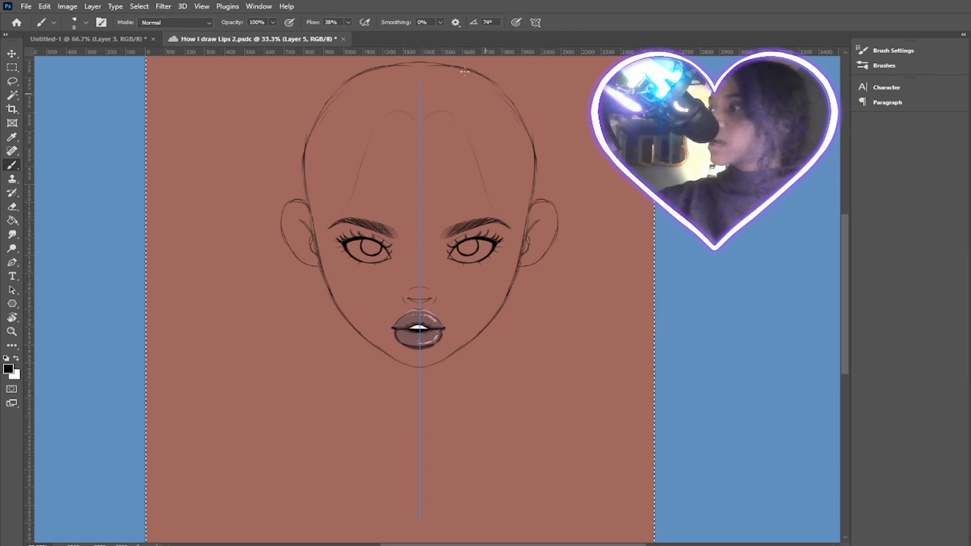
mouse_move(531, 127)
left_mouse_down()
mouse_move(564, 231)
mouse_move(558, 302)
mouse_move(568, 410)
left_mouse_up()
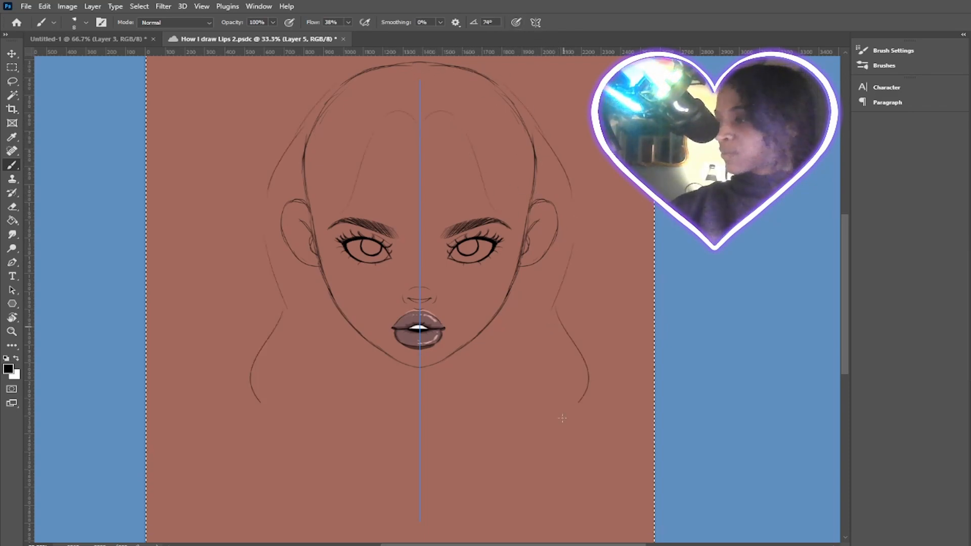
left_click_drag(269, 411, 255, 460)
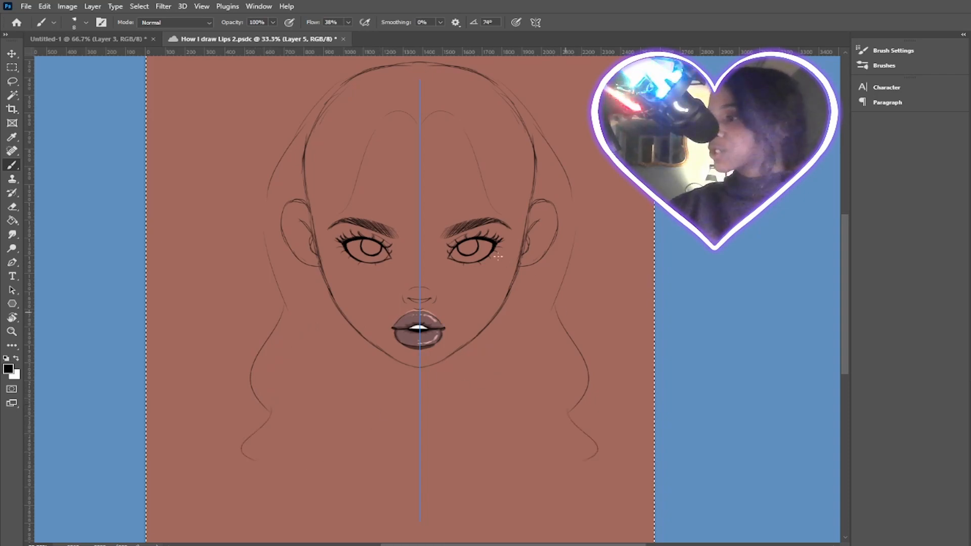